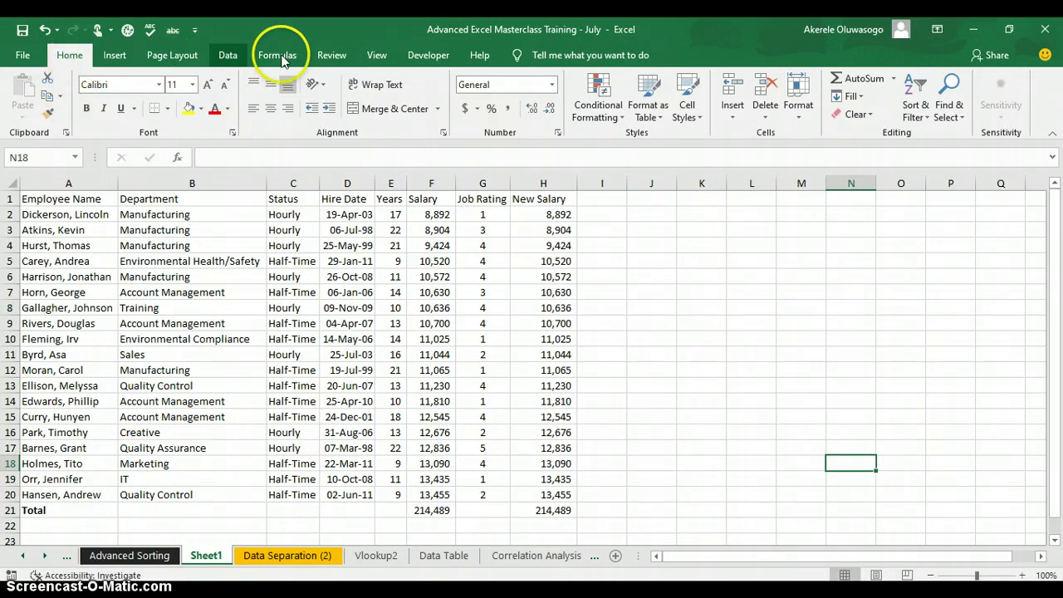
# Open Excel Options on the Customize Ribbon page via the View tab's right-click menu
pyautogui.click(373, 57)
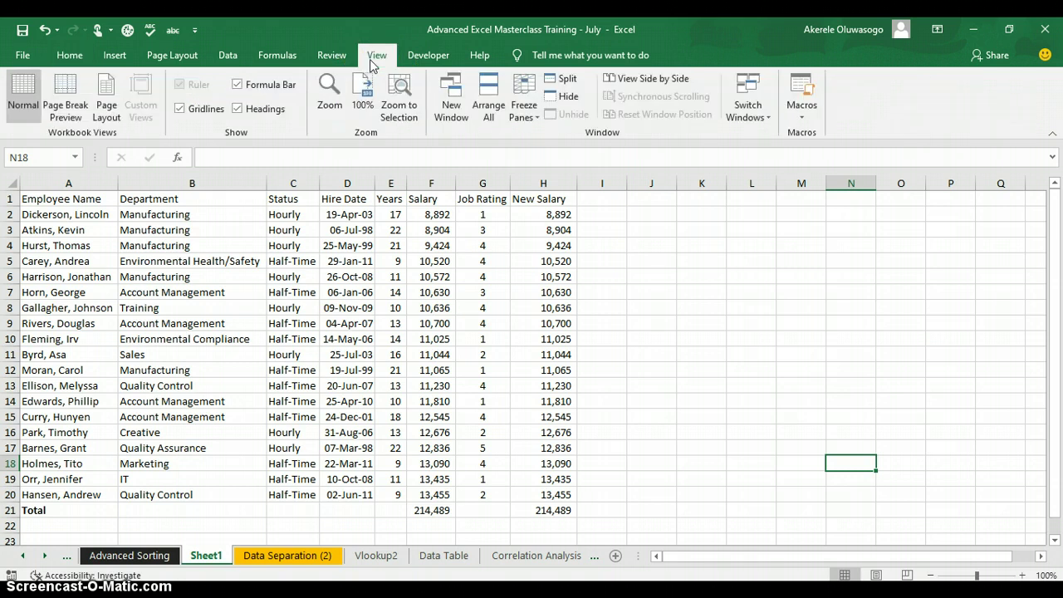
pyautogui.rightClick(373, 63)
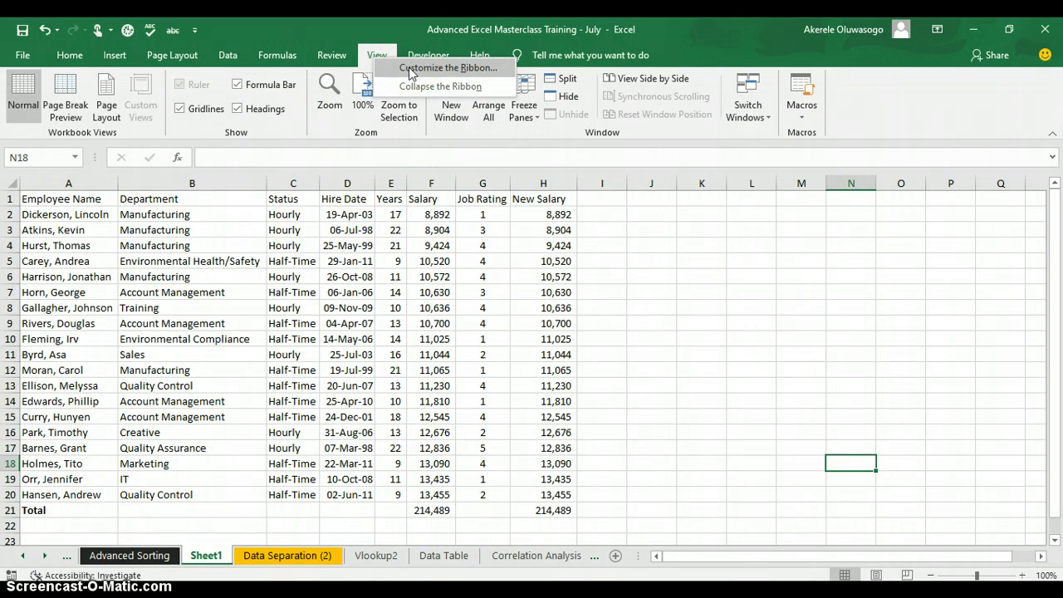
pyautogui.click(409, 67)
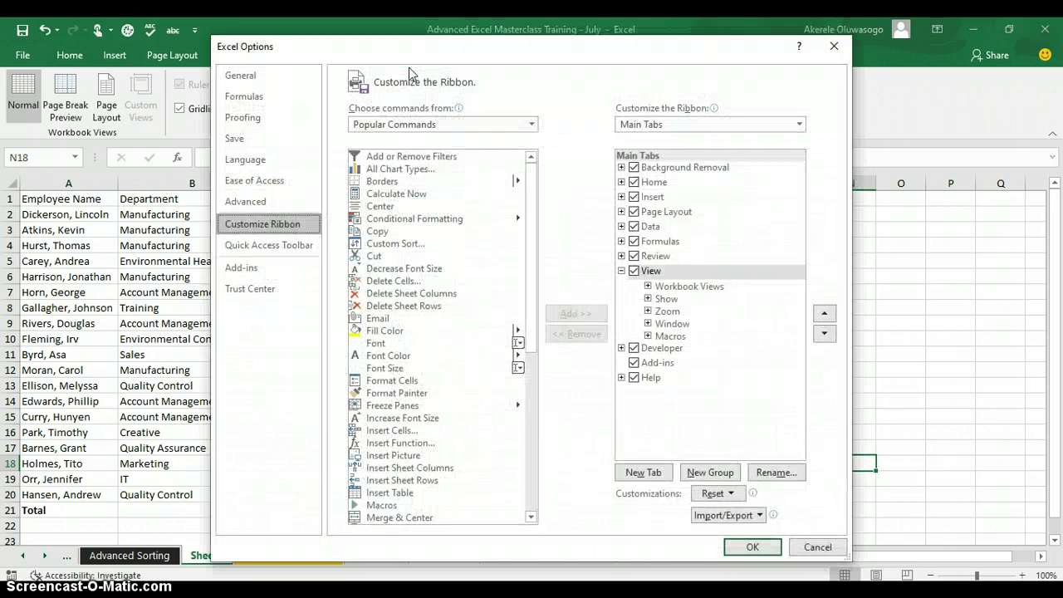
pyautogui.click(517, 53)
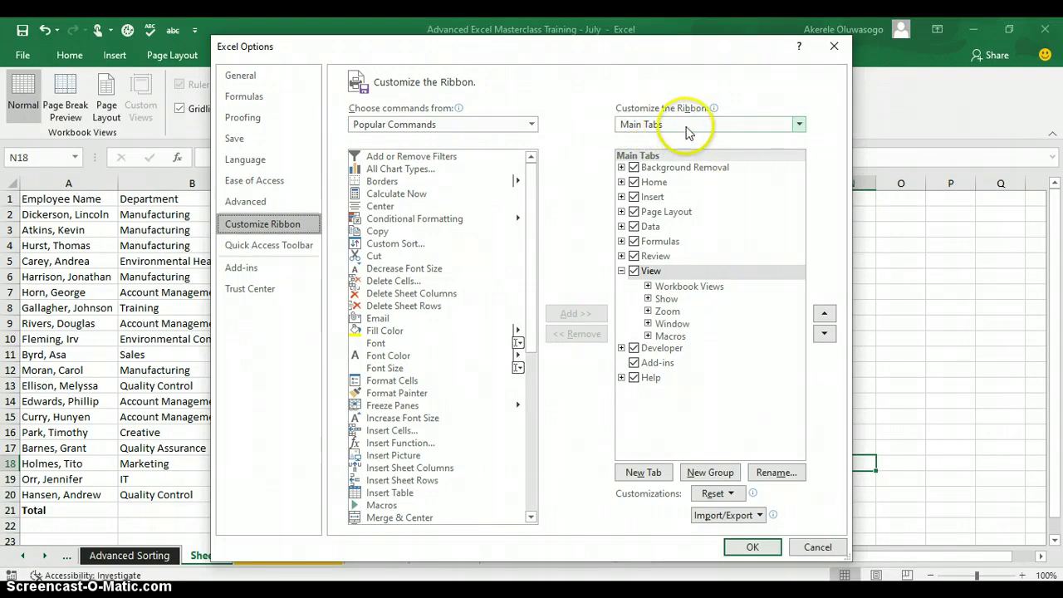
# Add a new custom tab after View, rename it 'Sogo', and select its new group
pyautogui.click(622, 271)
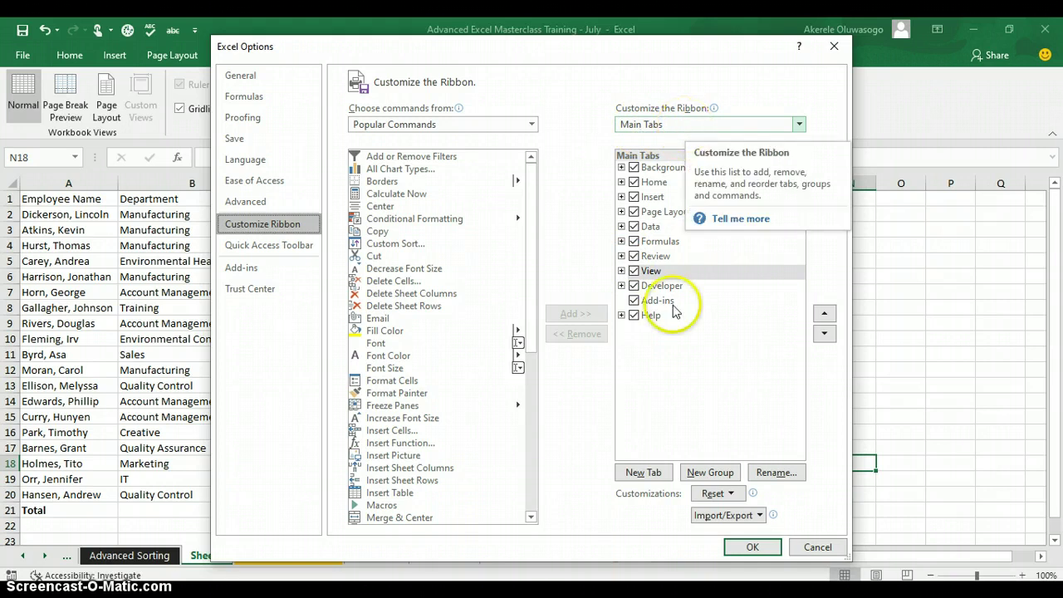
pyautogui.click(652, 473)
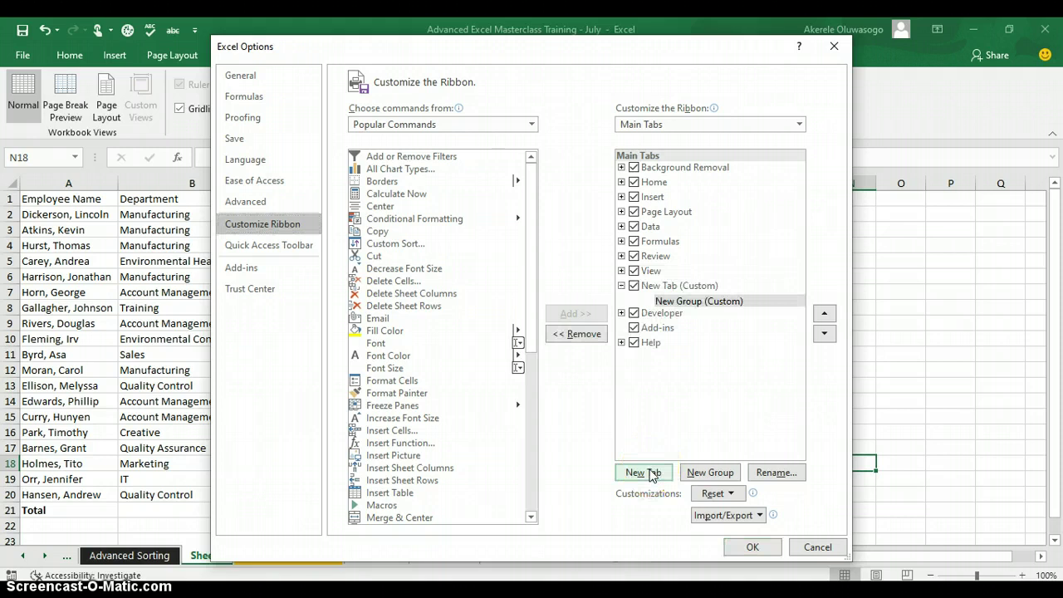
pyautogui.click(676, 291)
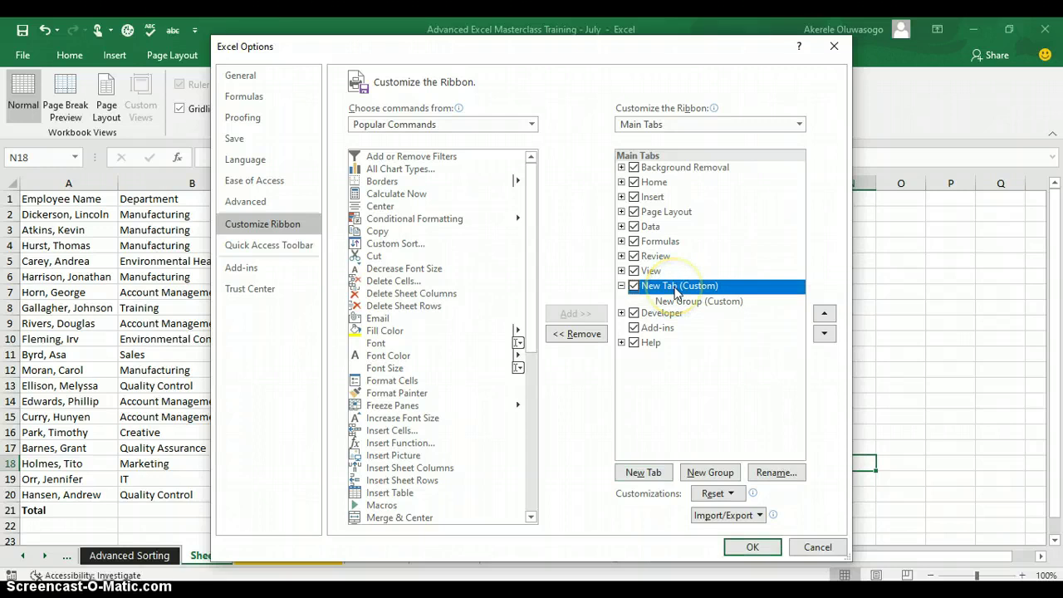
pyautogui.click(771, 476)
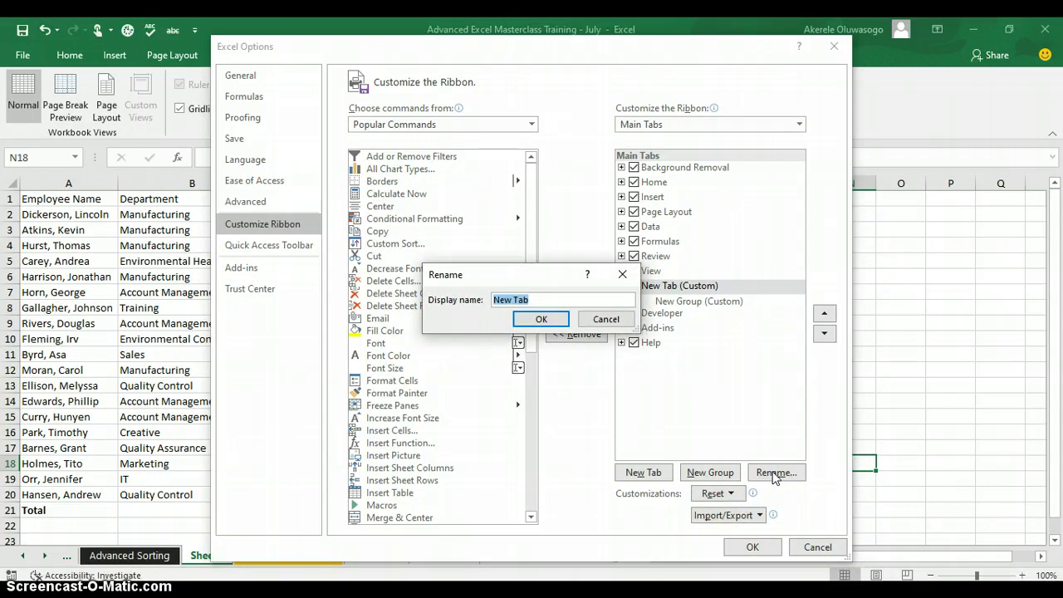
pyautogui.write('Sogo')
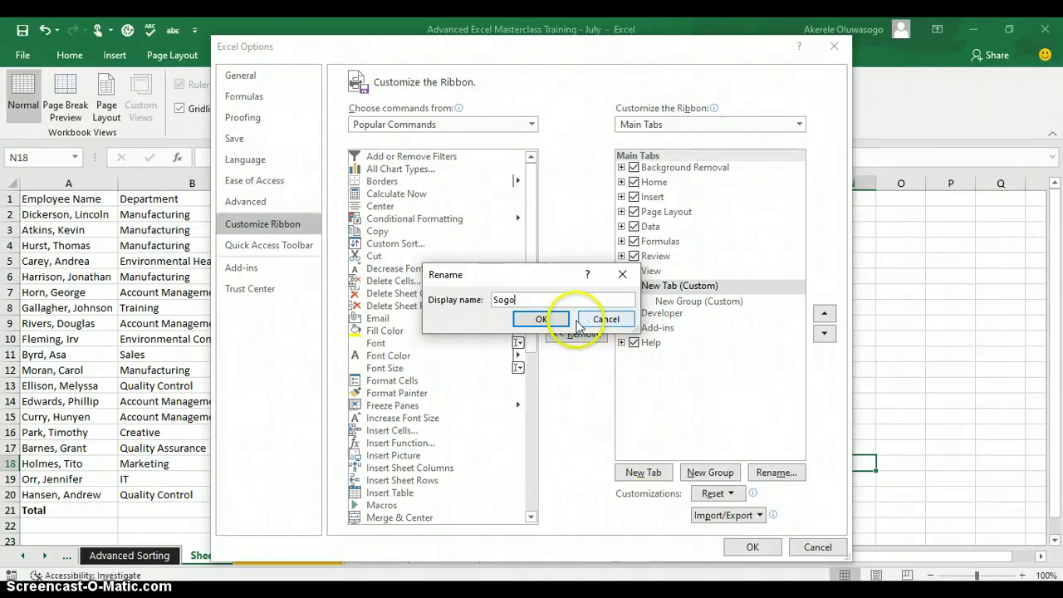
pyautogui.click(541, 319)
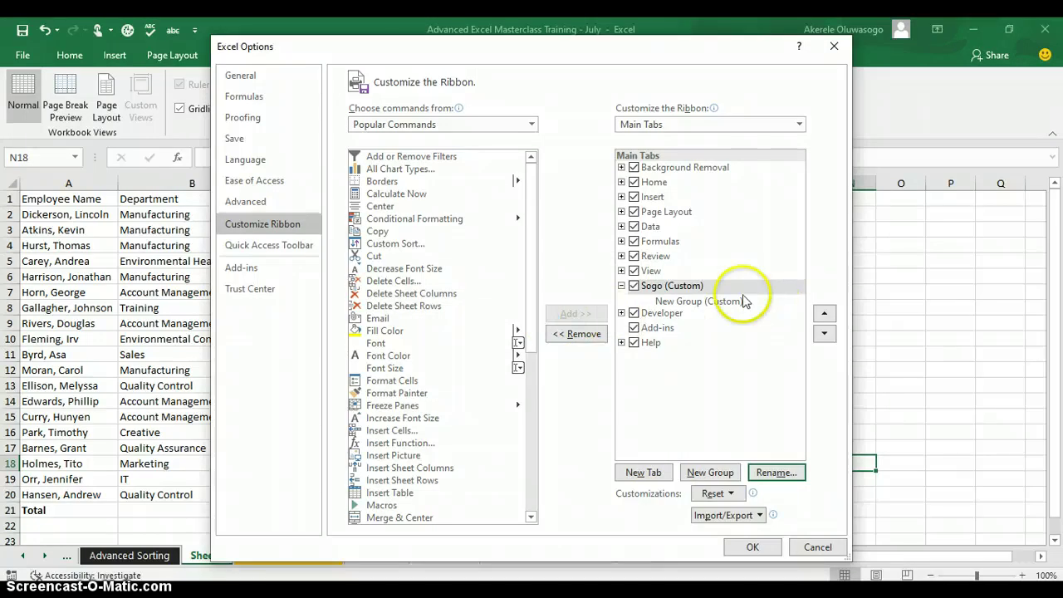
pyautogui.click(679, 304)
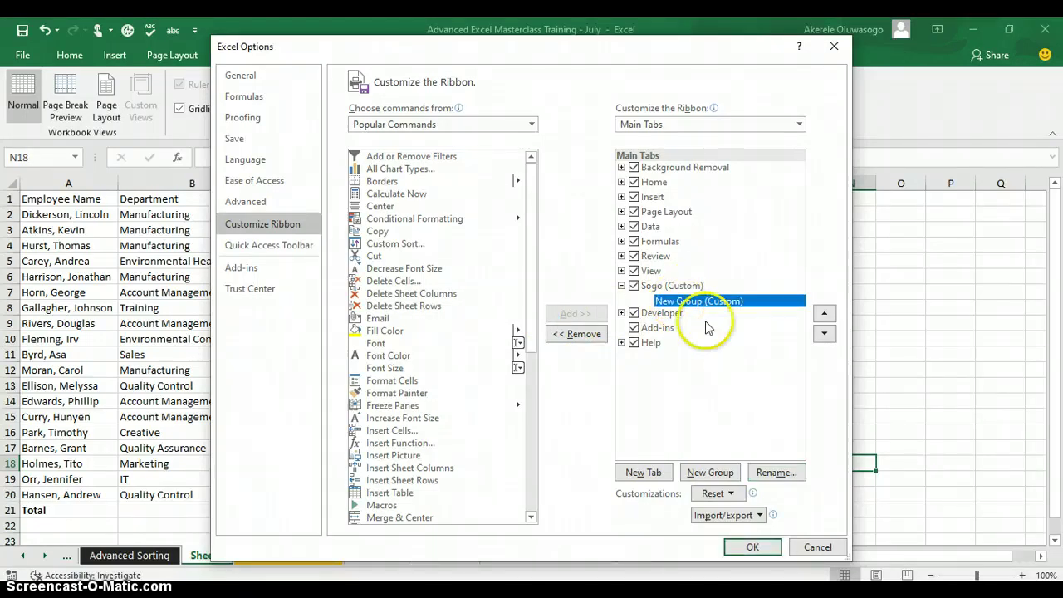
# Give the Sogo tab's New Group the display name 'Special Command'
pyautogui.click(776, 472)
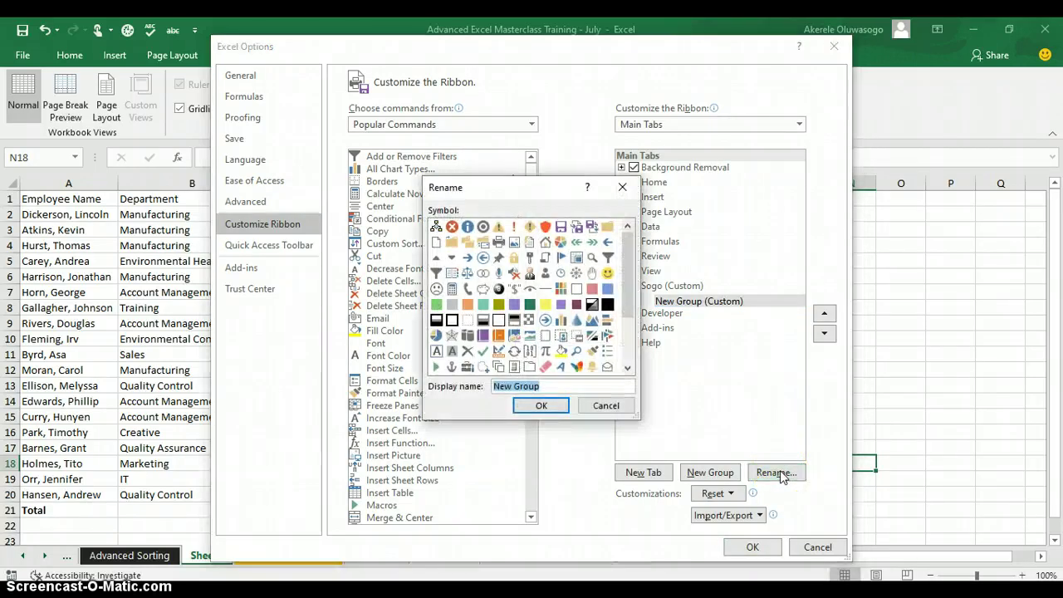
pyautogui.write('Speci')
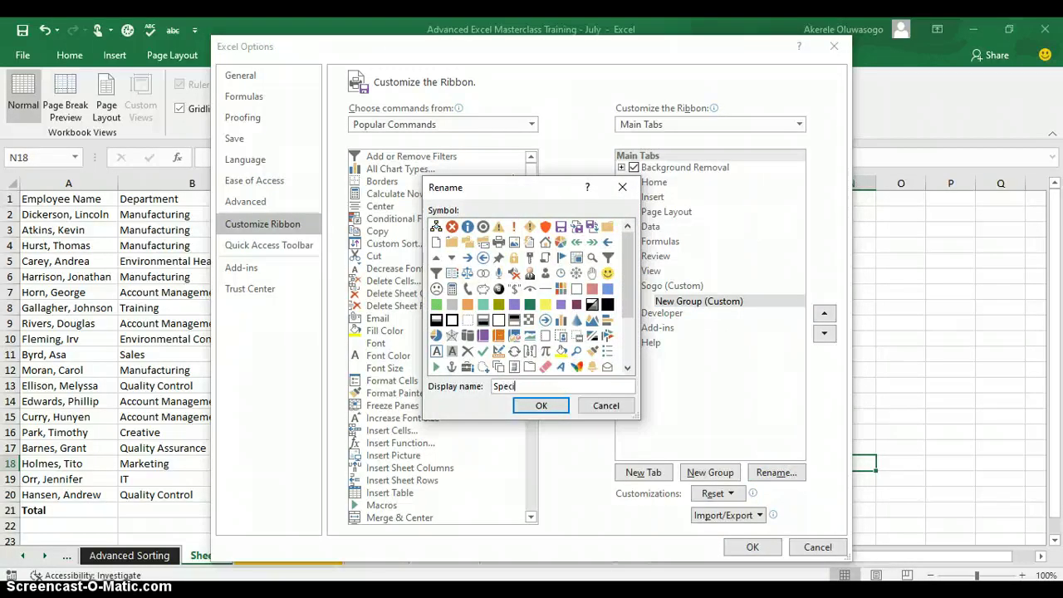
pyautogui.write('al Command')
pyautogui.click(541, 406)
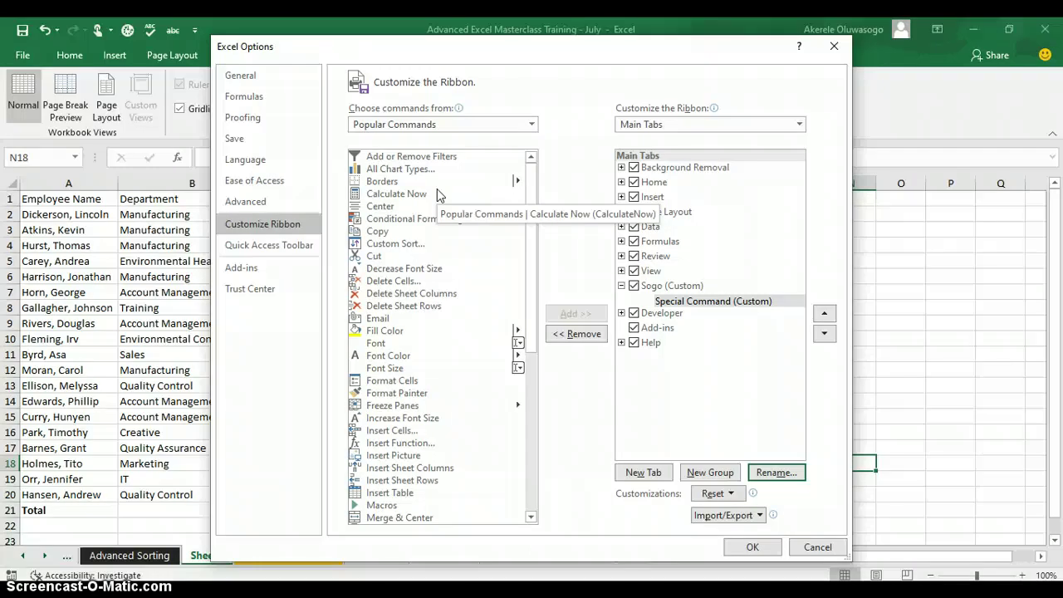
# From Commands Not in the Ribbon, add PivotTable and PivotChart Wizard to Special Command (Custom)
pyautogui.click(532, 125)
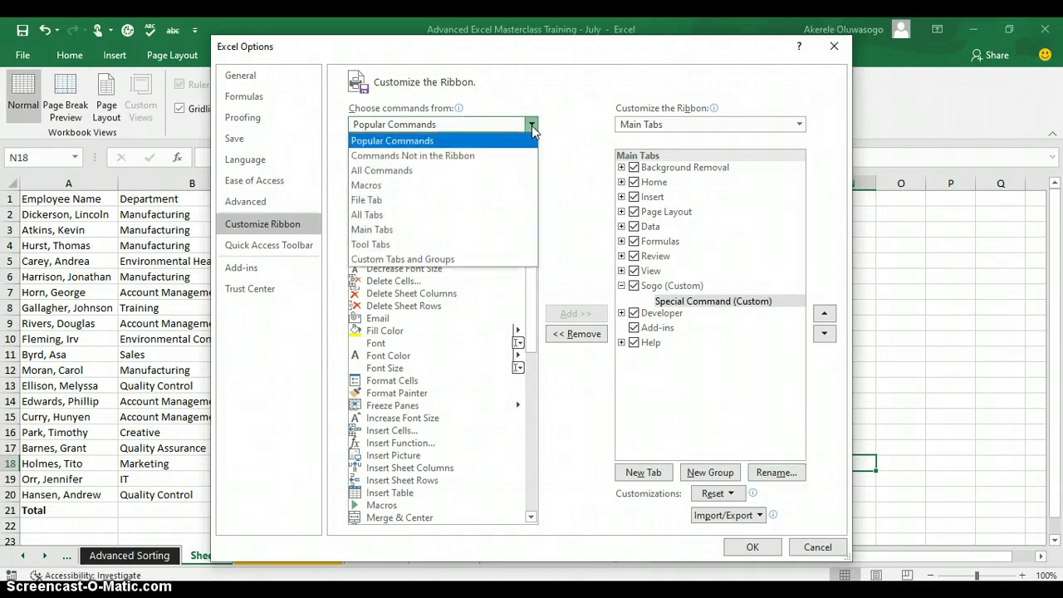
pyautogui.click(477, 156)
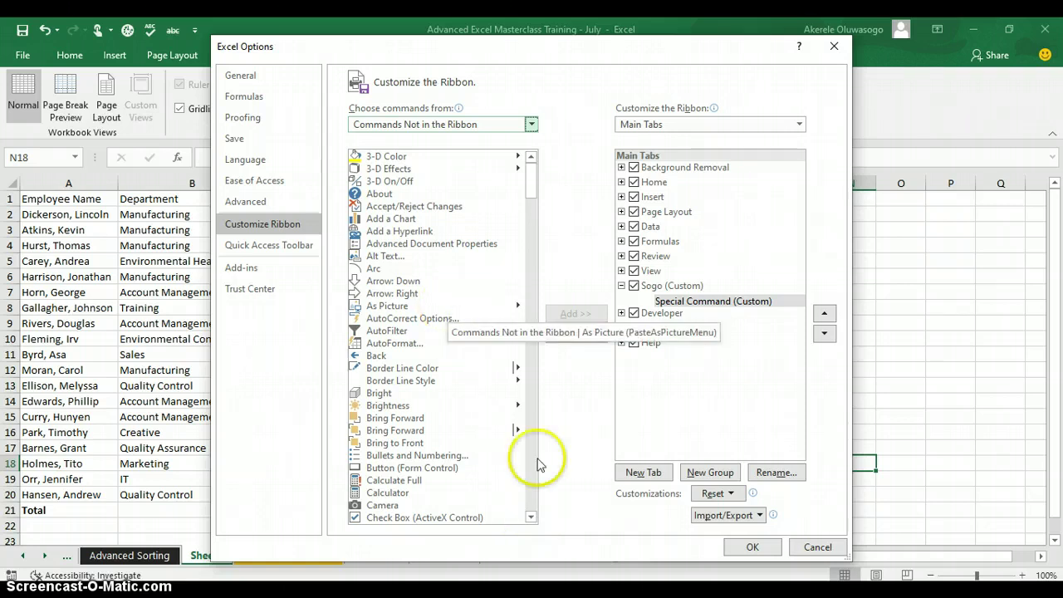
pyautogui.click(535, 500)
pyautogui.click(534, 500)
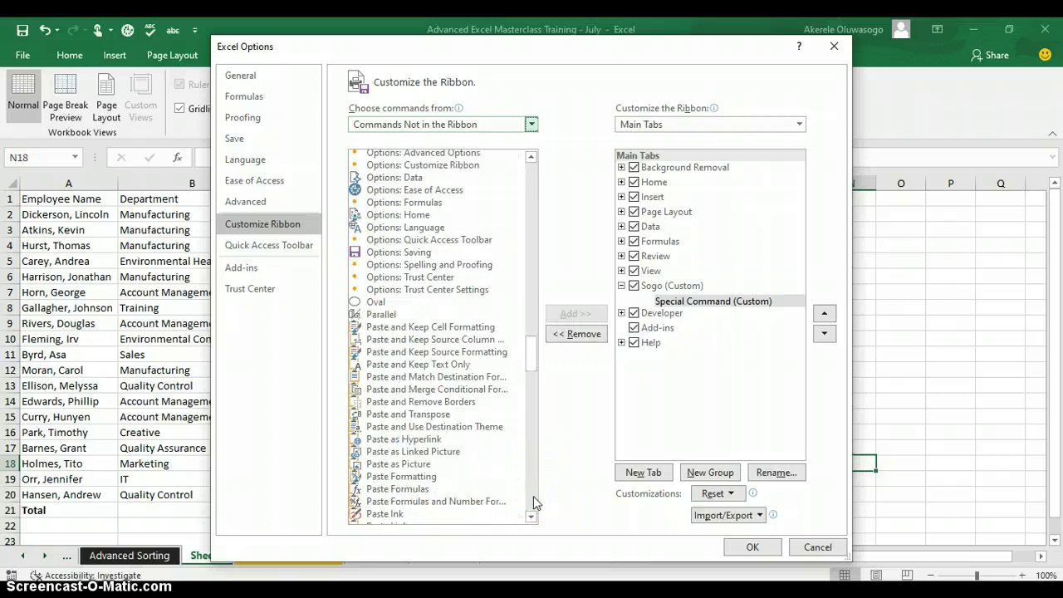
pyautogui.click(535, 501)
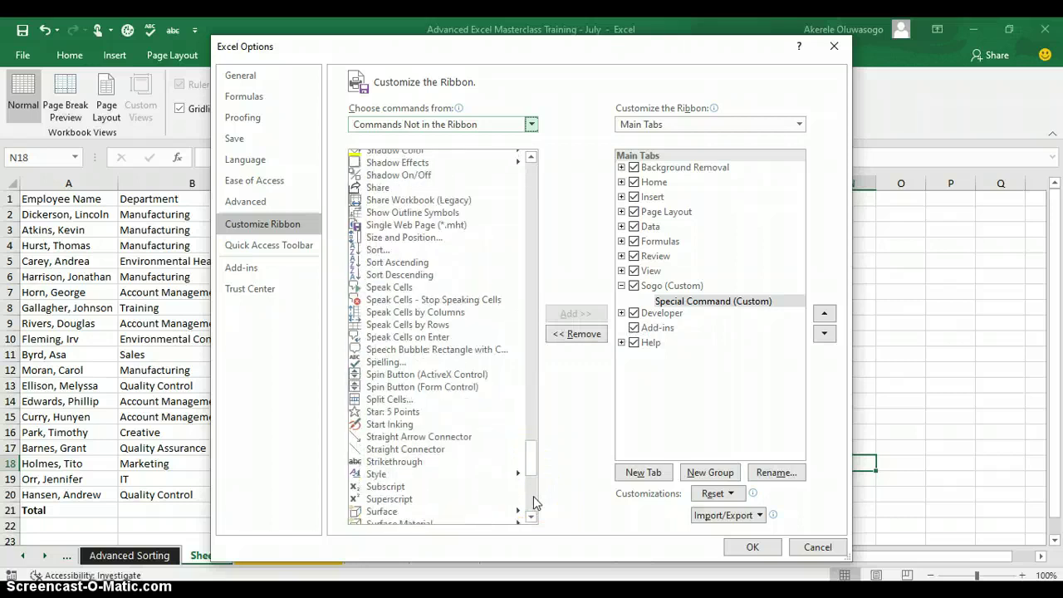
pyautogui.click(532, 157)
pyautogui.click(532, 158)
pyautogui.click(532, 157)
pyautogui.click(532, 158)
pyautogui.click(532, 158)
pyautogui.click(532, 158)
pyautogui.click(532, 158)
pyautogui.click(531, 157)
pyautogui.click(532, 158)
pyautogui.click(532, 157)
pyautogui.click(532, 158)
pyautogui.click(532, 158)
pyautogui.click(531, 158)
pyautogui.click(532, 158)
pyautogui.click(531, 158)
pyautogui.click(532, 158)
pyautogui.click(532, 158)
pyautogui.click(532, 158)
pyautogui.click(532, 158)
pyautogui.click(532, 158)
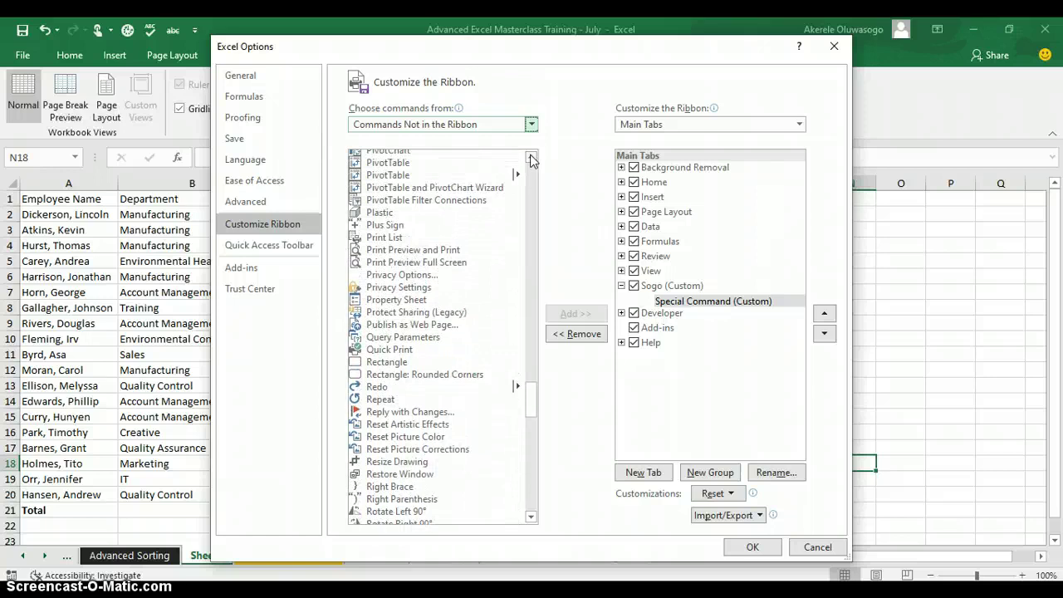
pyautogui.click(385, 191)
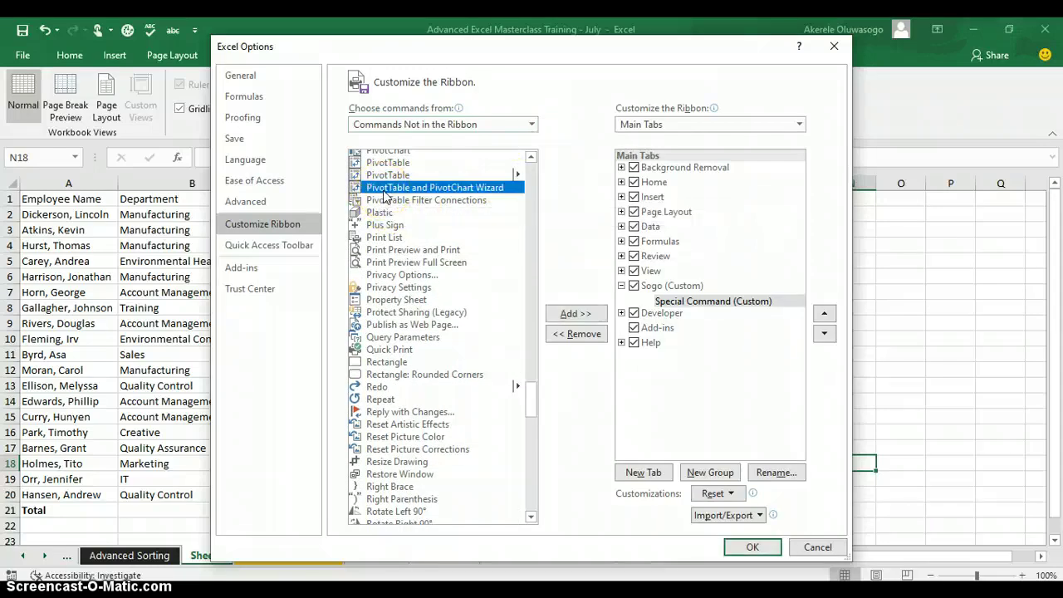
pyautogui.click(577, 314)
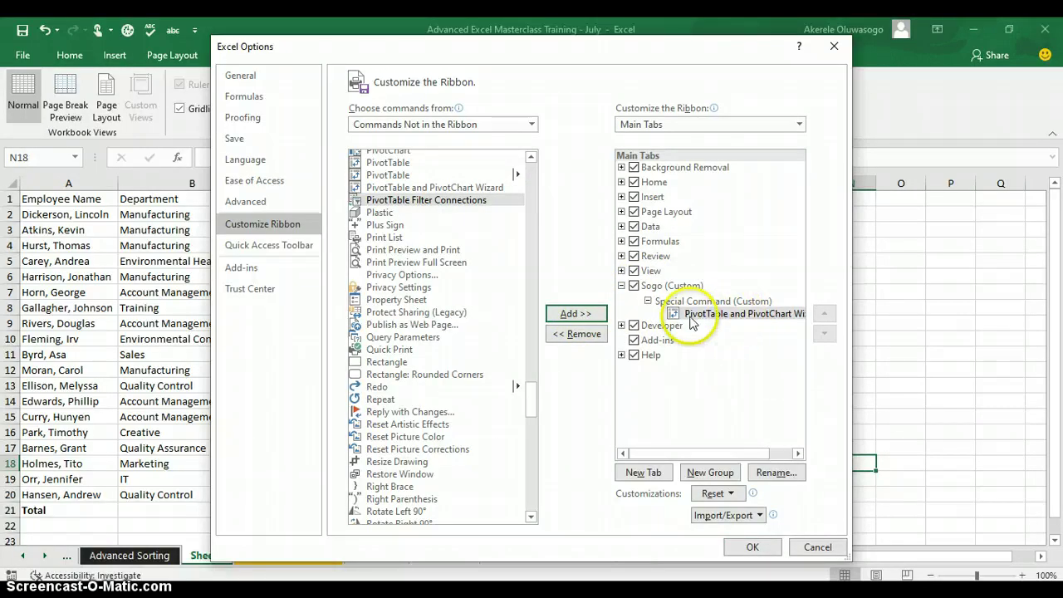
# Apply the ribbon changes, switch to the Sogo tab, and select a cell in the employee data
pyautogui.click(752, 548)
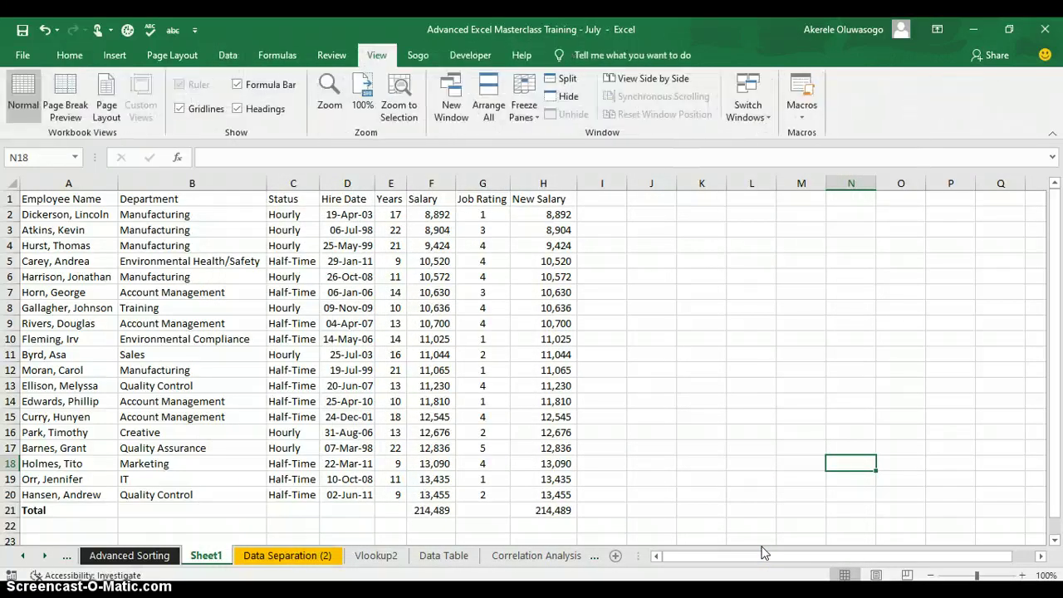
pyautogui.click(422, 58)
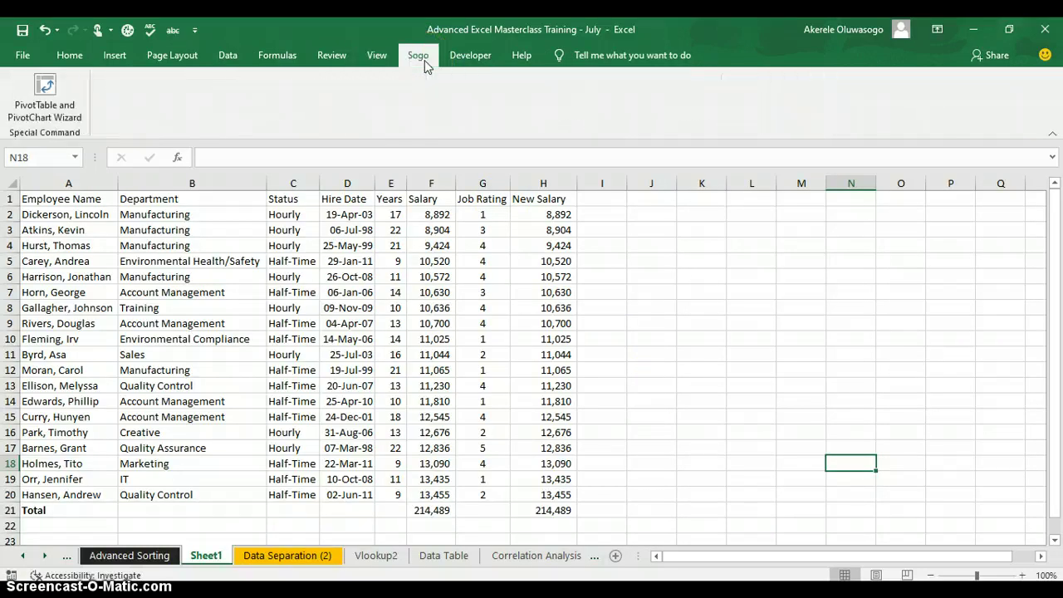
pyautogui.click(57, 123)
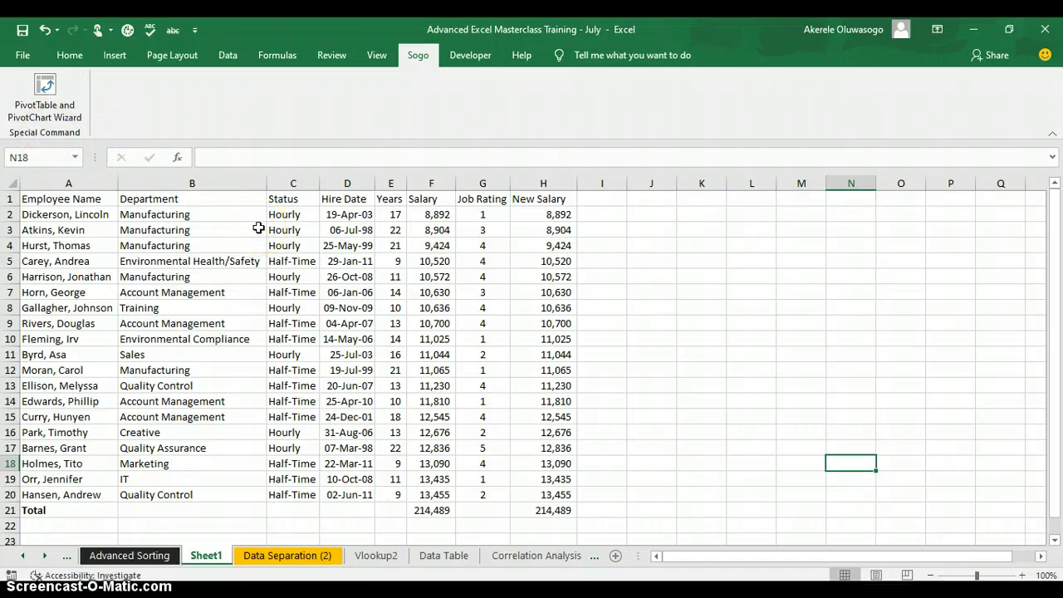
pyautogui.click(290, 247)
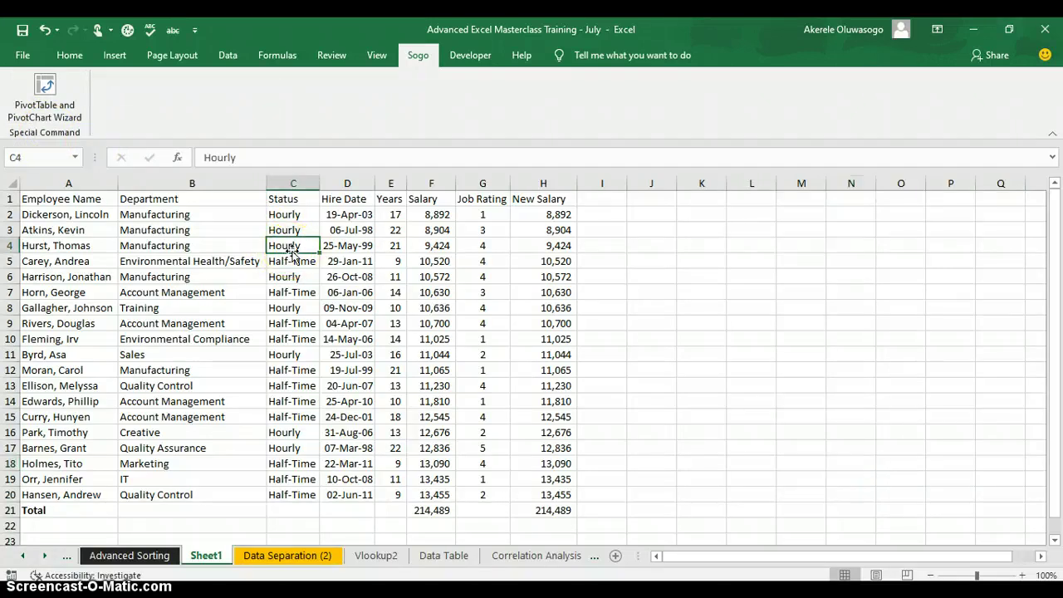
# Start a PivotChart report from the Excel list range $A$1:$H$21 in the wizard, reaching Step 3
pyautogui.click(48, 116)
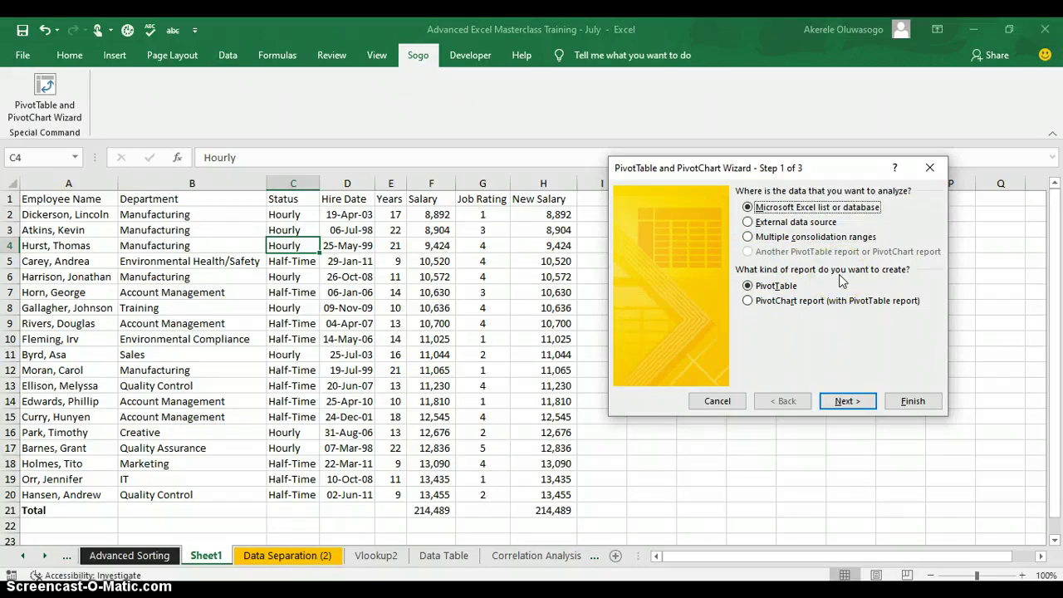
pyautogui.hotkey('alt', 'c')
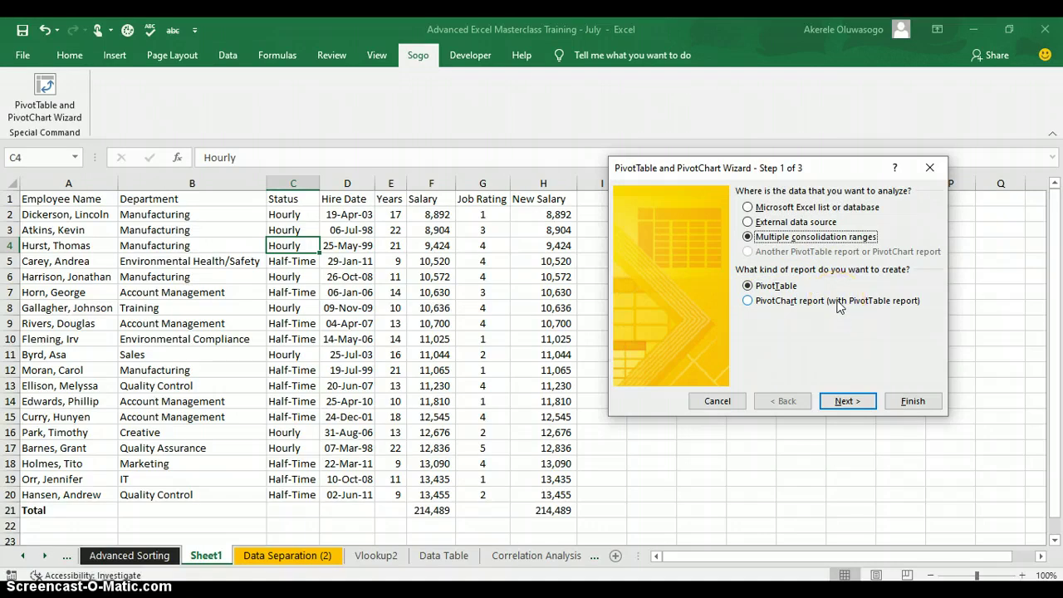
pyautogui.click(748, 302)
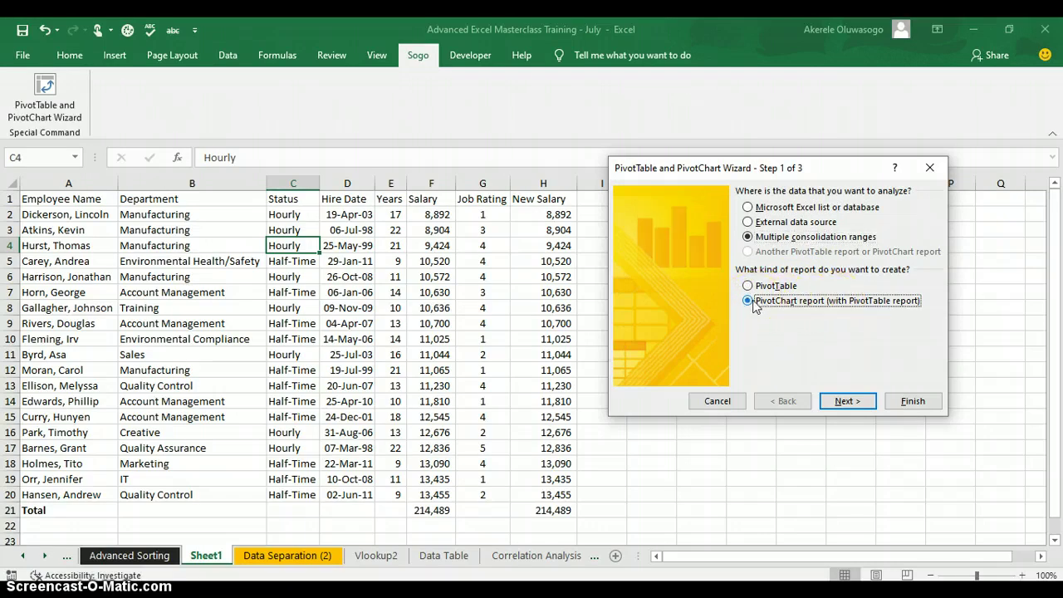
pyautogui.click(748, 208)
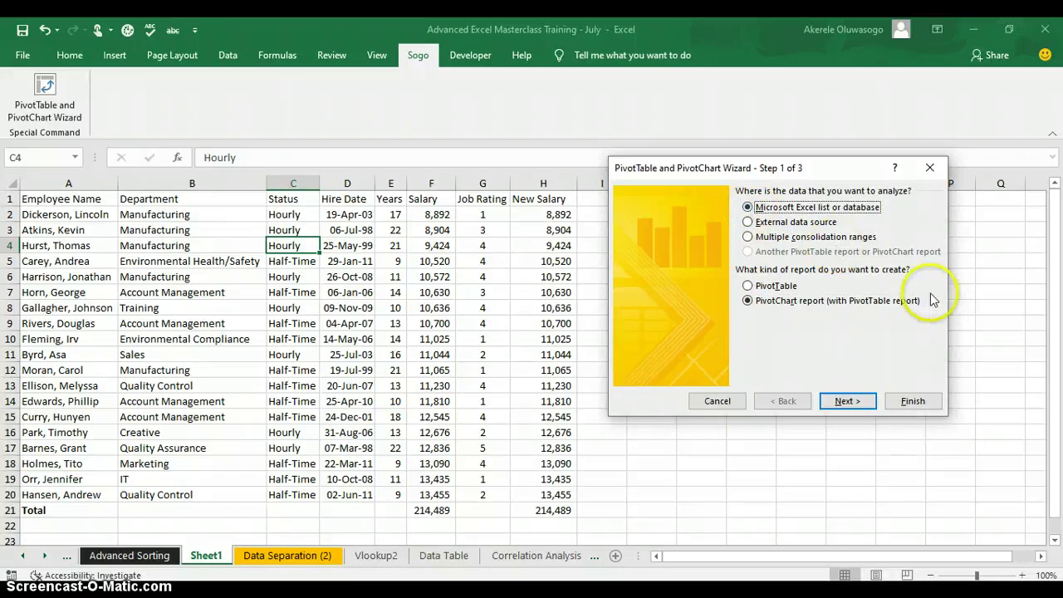
pyautogui.click(850, 402)
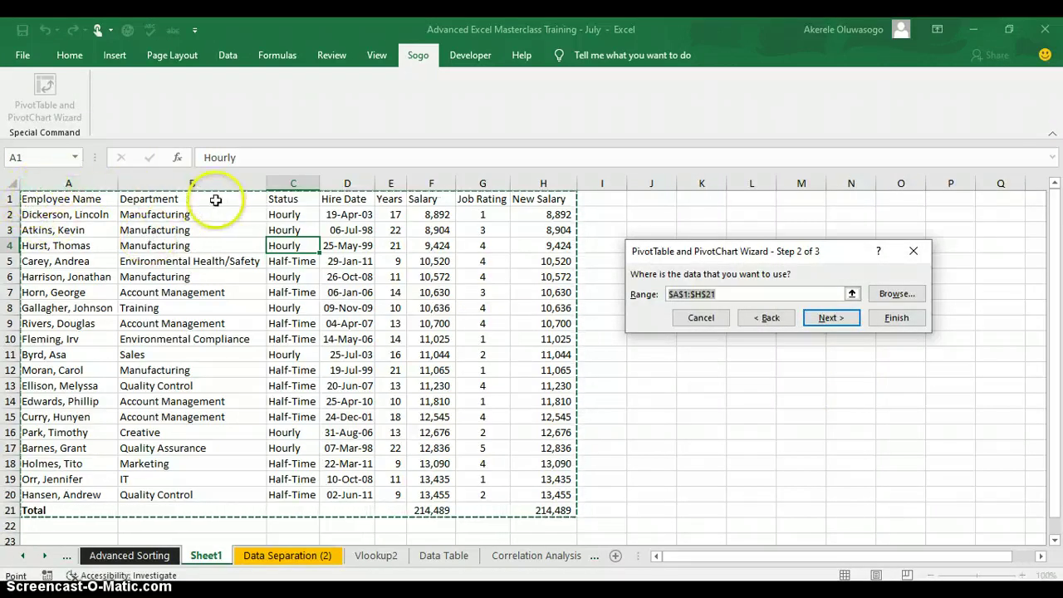
pyautogui.click(831, 319)
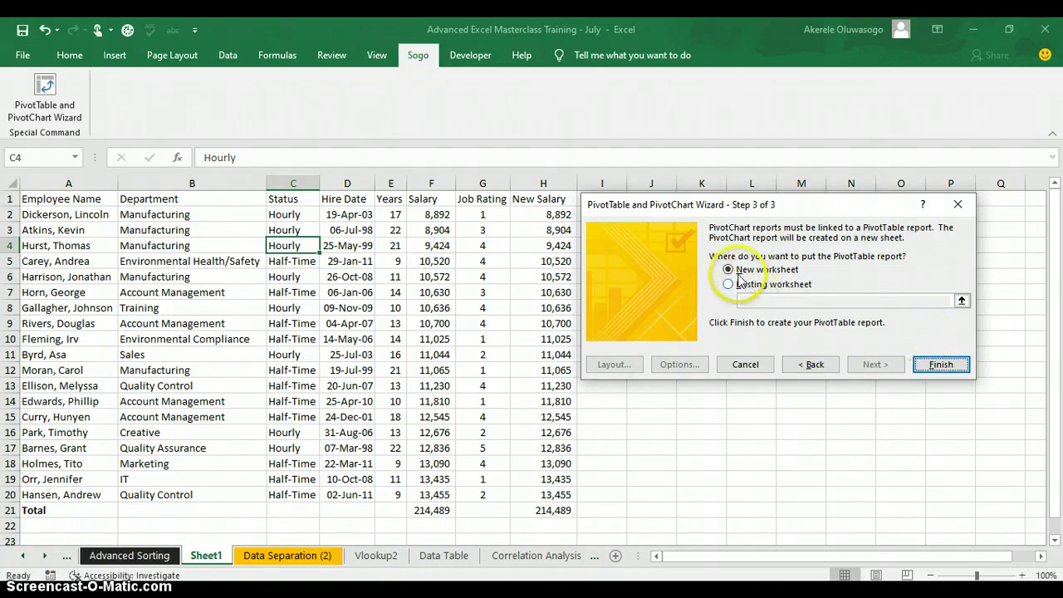
# Finish on a new sheet, chart Sum of Salary by Department, and move the chart beside the table
pyautogui.click(941, 364)
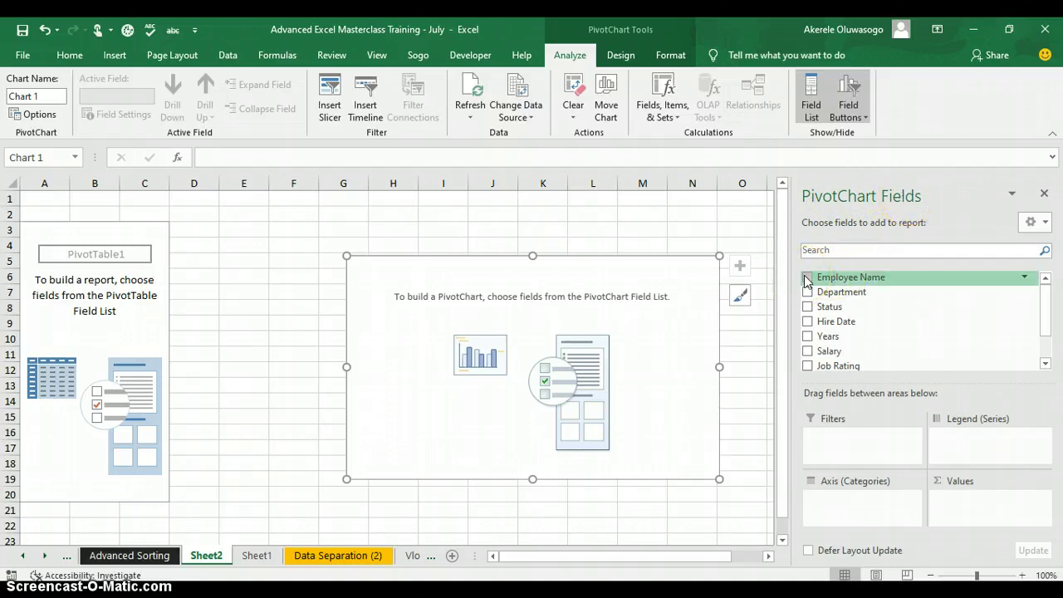
pyautogui.click(854, 223)
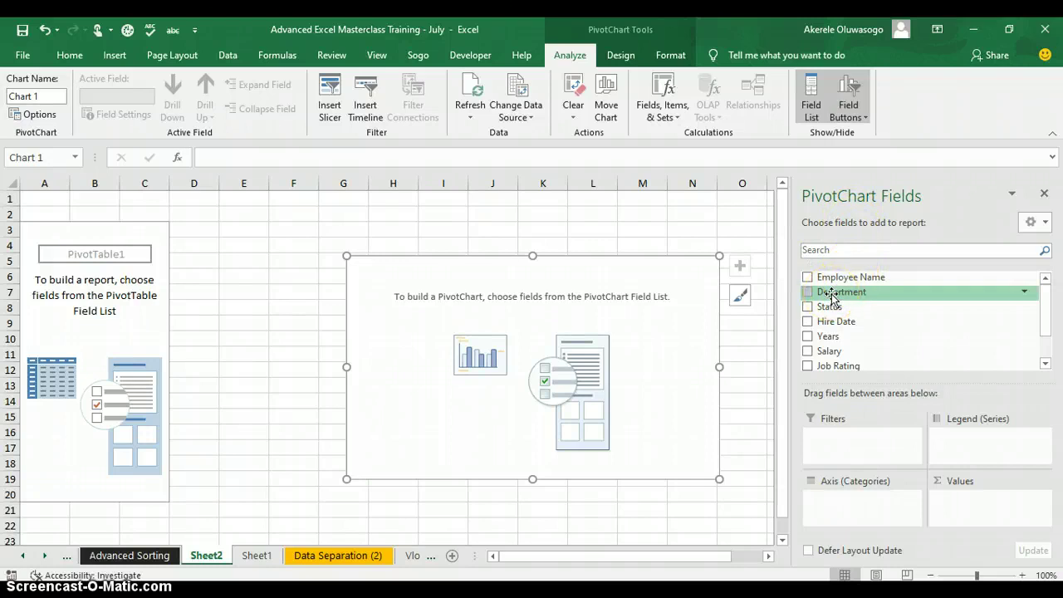
pyautogui.moveTo(832, 297)
pyautogui.mouseDown()
pyautogui.moveTo(815, 306)
pyautogui.moveTo(813, 295)
pyautogui.mouseUp()
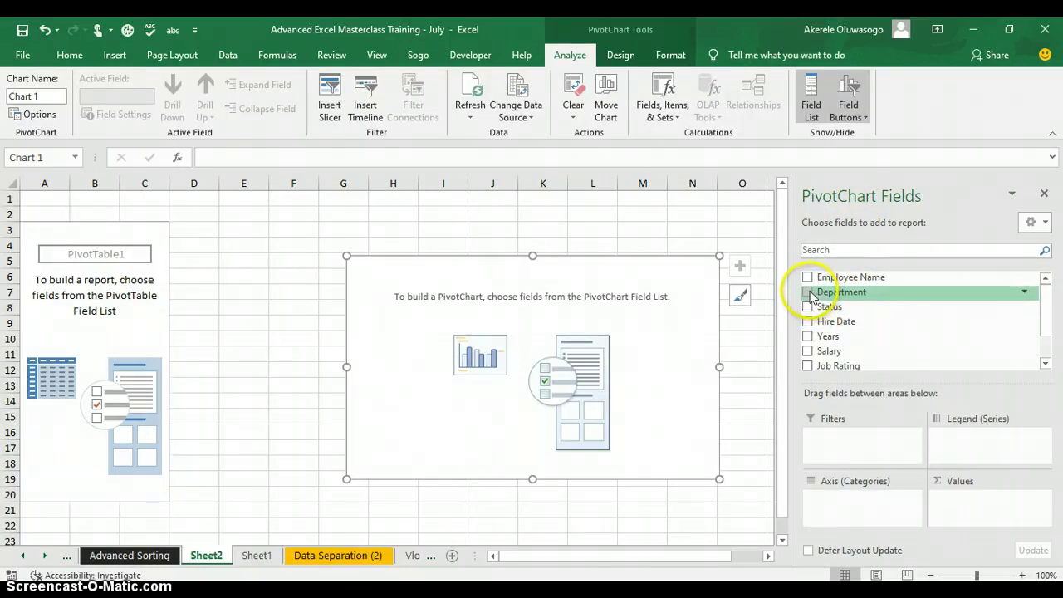
pyautogui.click(809, 292)
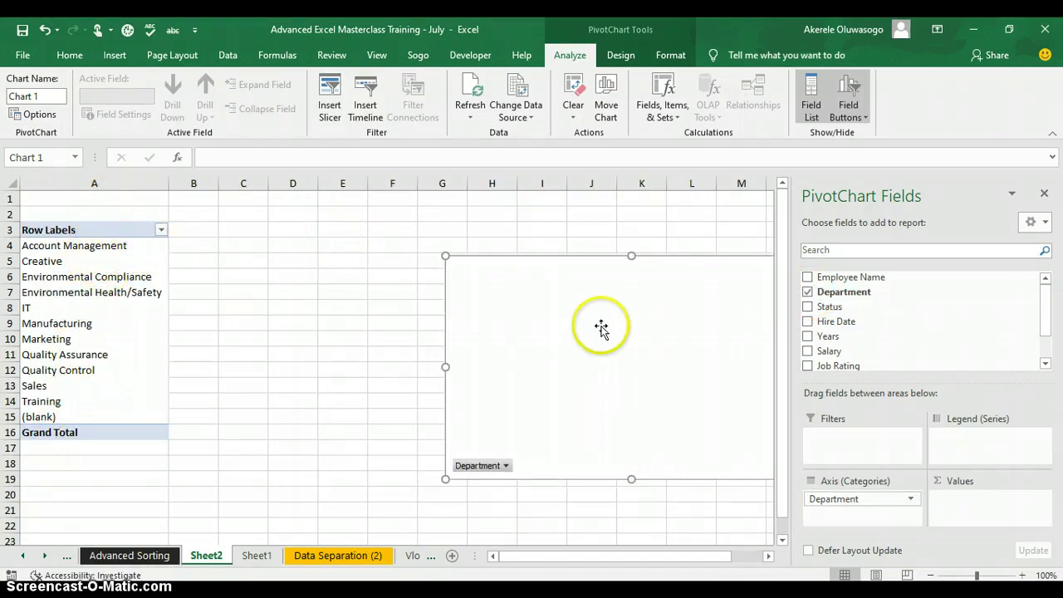
pyautogui.scroll(-2, 1045, 349)
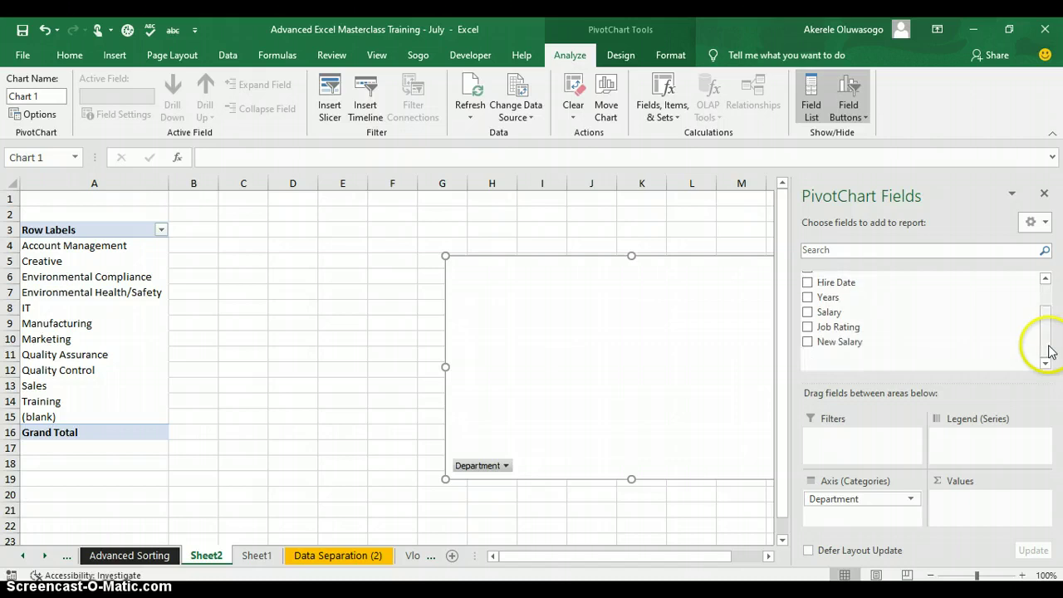
pyautogui.click(808, 312)
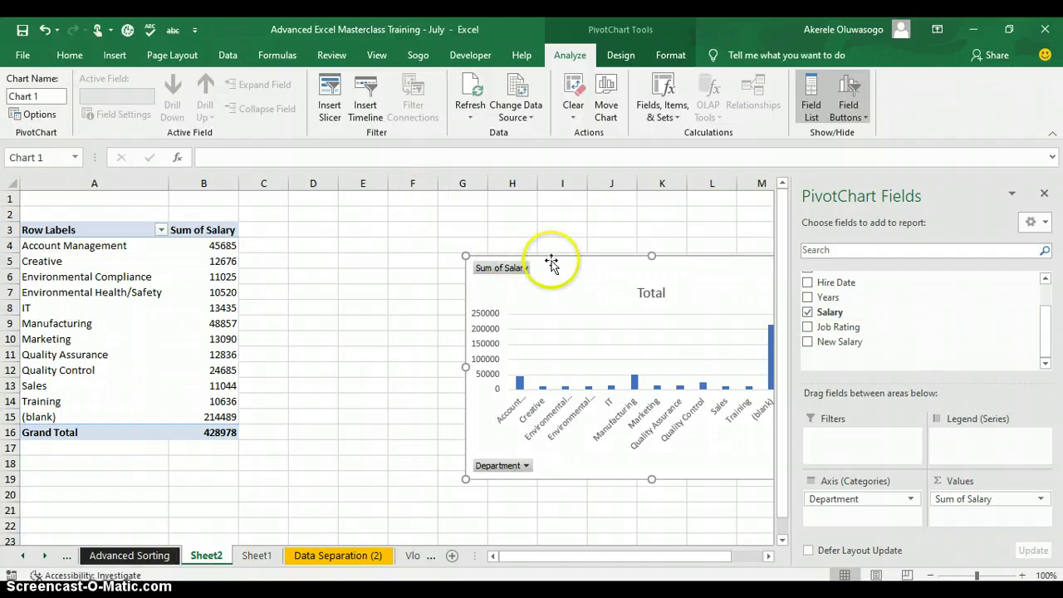
pyautogui.moveTo(551, 263)
pyautogui.mouseDown()
pyautogui.moveTo(470, 225)
pyautogui.moveTo(440, 224)
pyautogui.mouseUp()
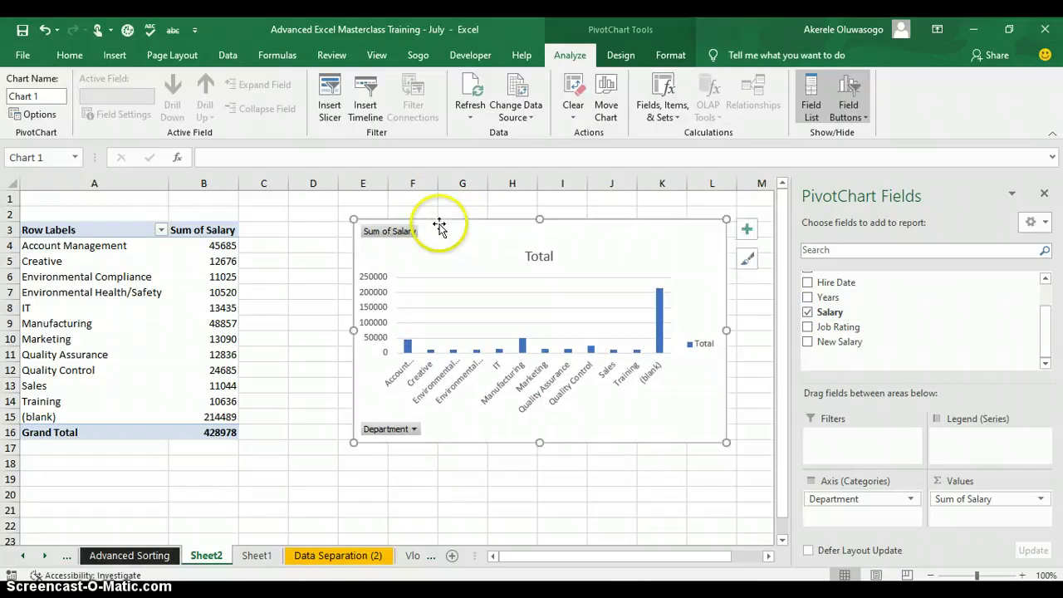